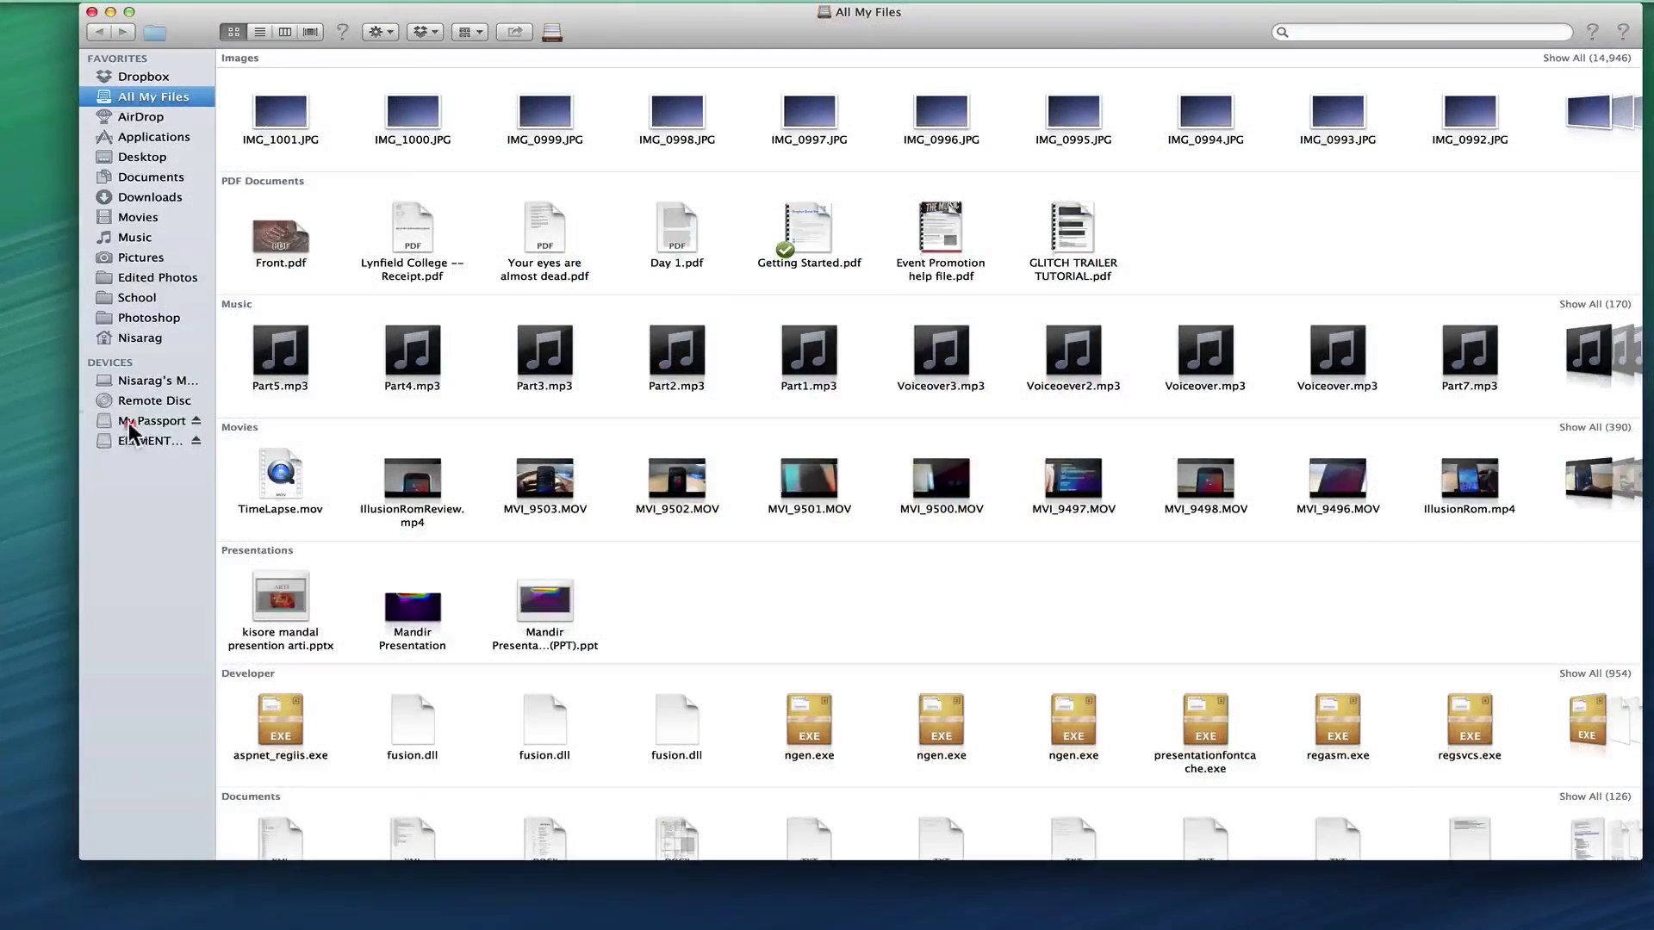
Open the My Passport drive from the Finder sidebar and confirm it shows no files.
{"action": "left_click", "coordinate": [129, 423]}
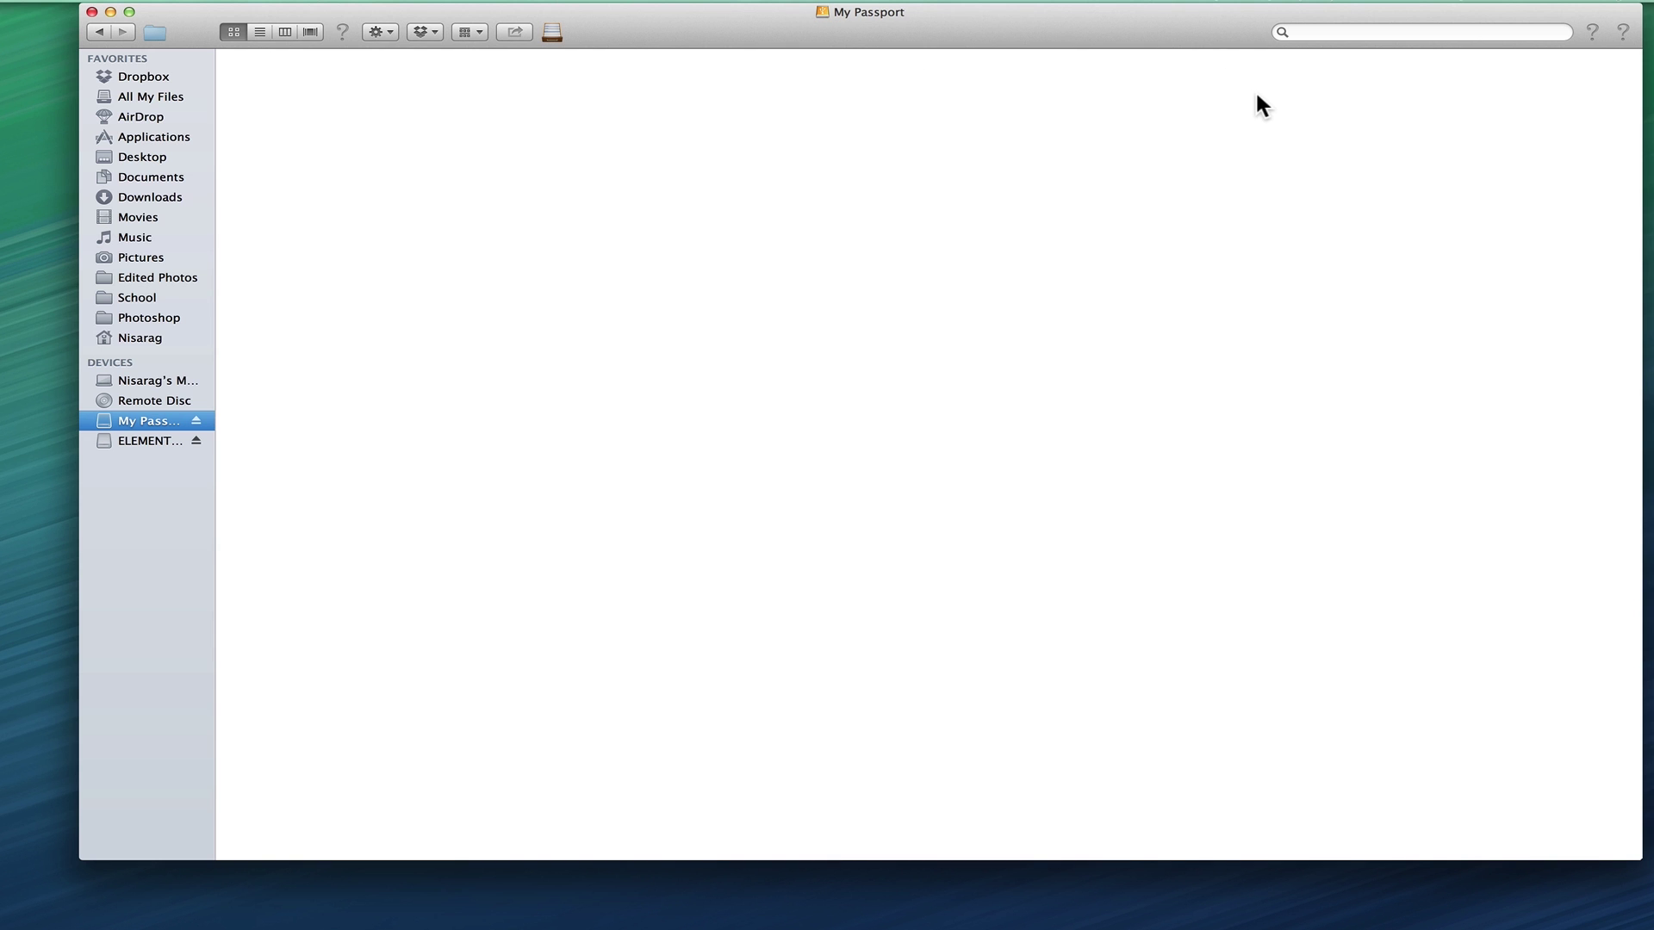
Launch Disk Utility via Spotlight and show Erase options for the 1 TB WD Elements disk.
{"action": "key", "text": "super+space"}
{"action": "type", "text": "disk"}
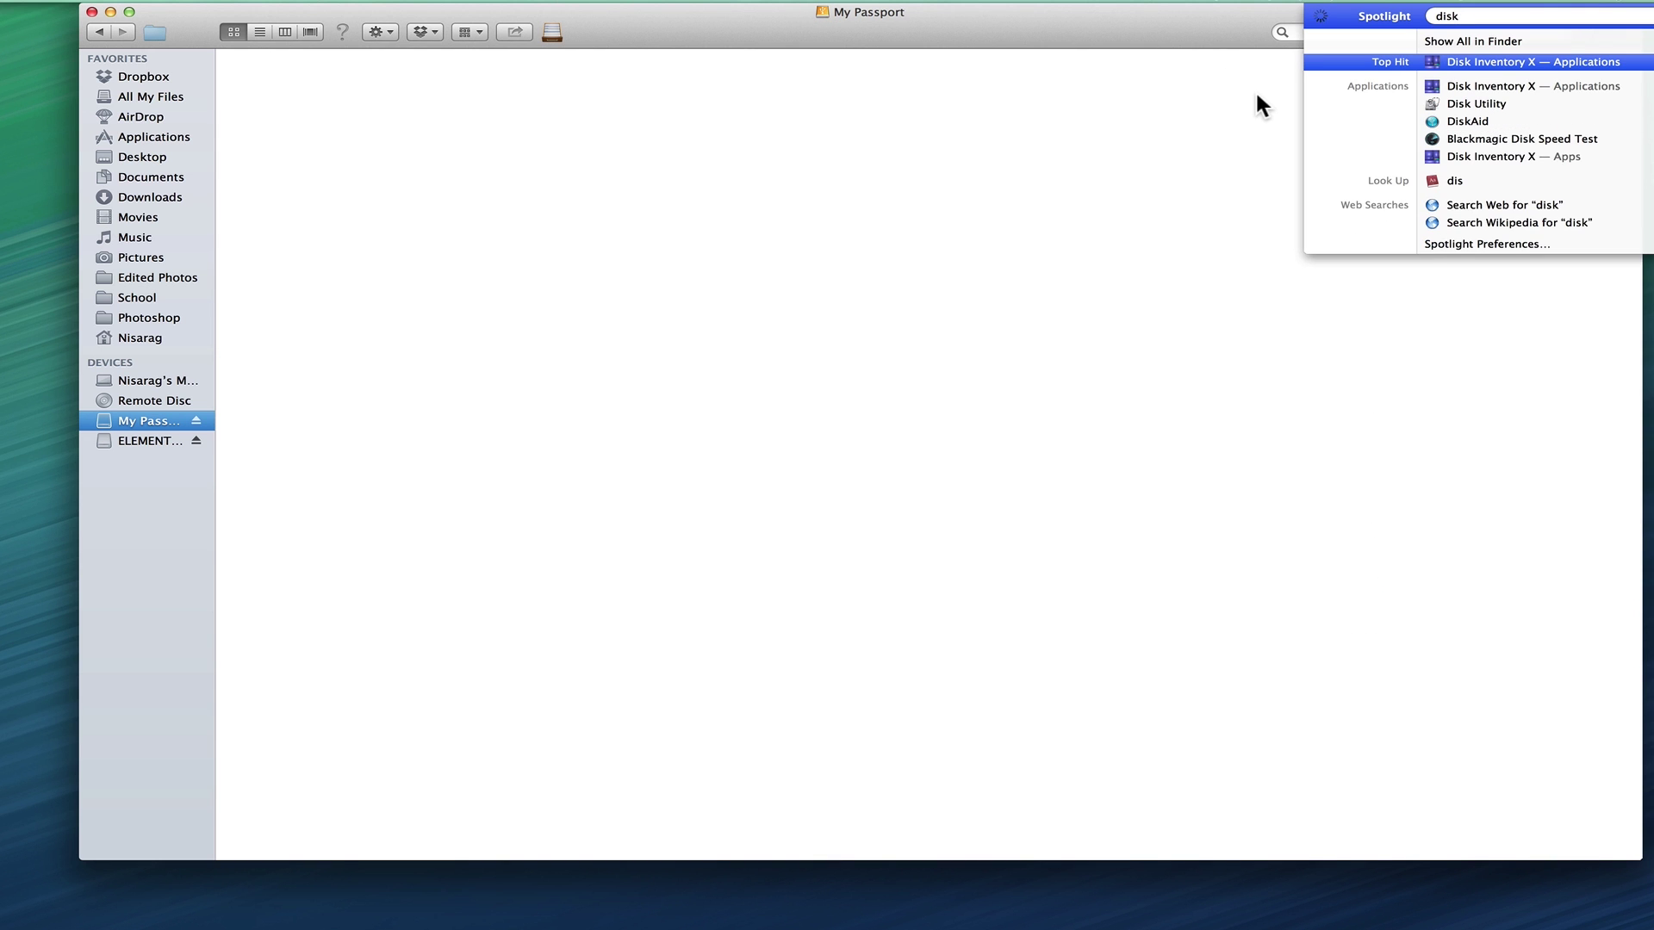
{"action": "type", "text": " uti"}
{"action": "key", "text": "Return"}
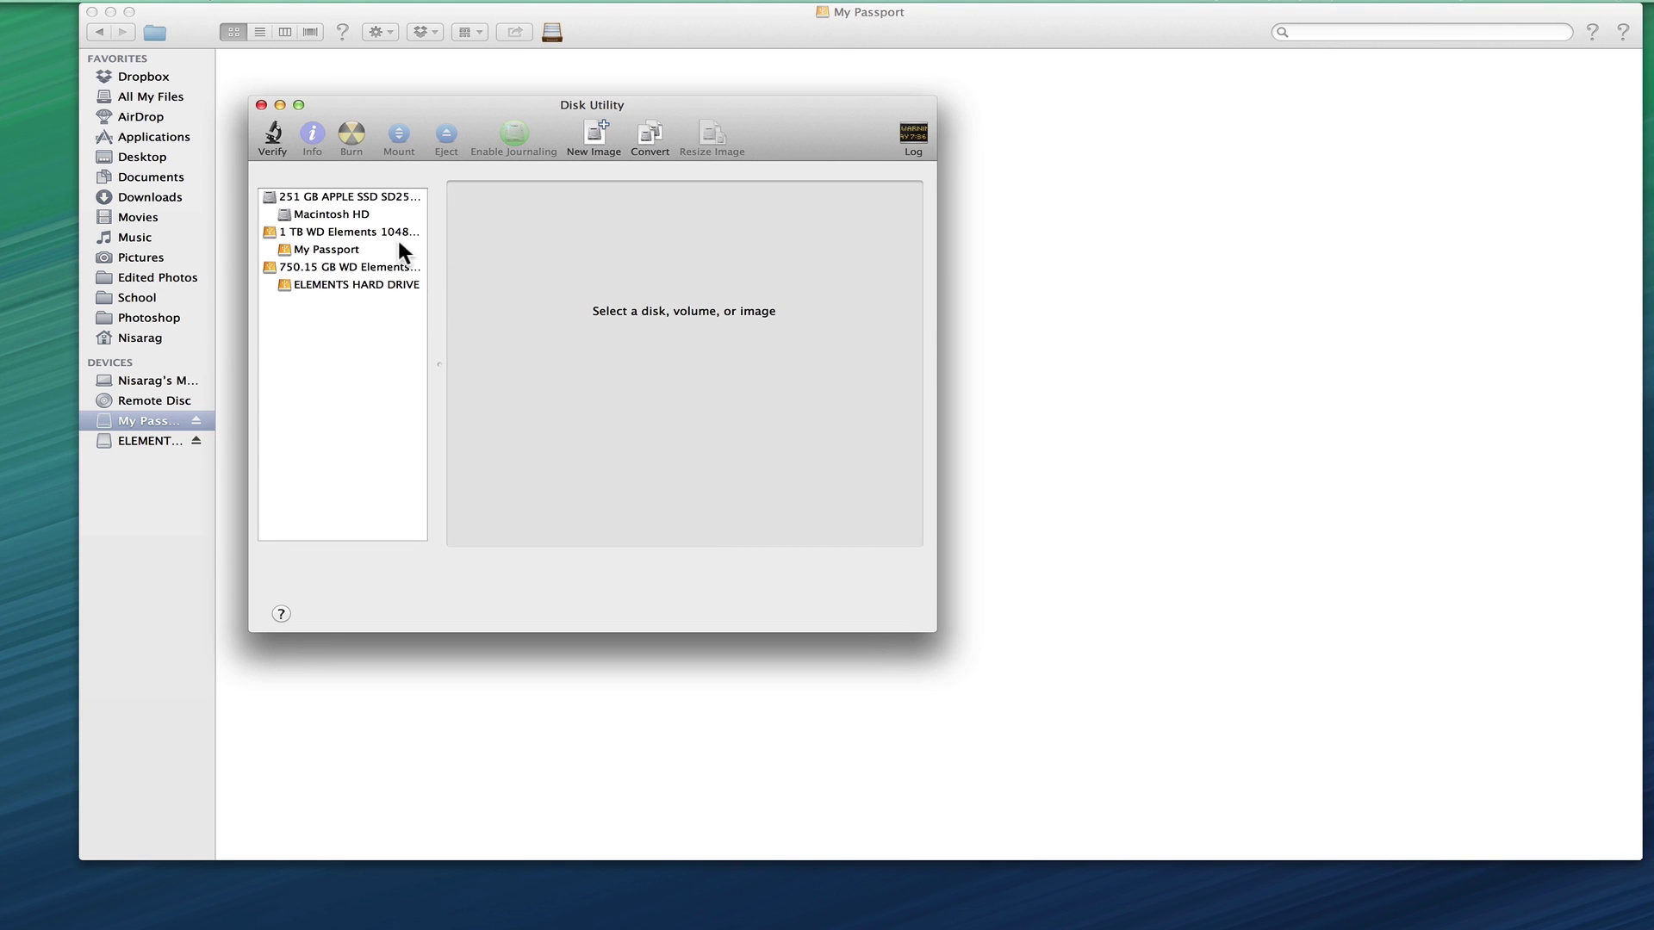
{"action": "left_click", "coordinate": [368, 231]}
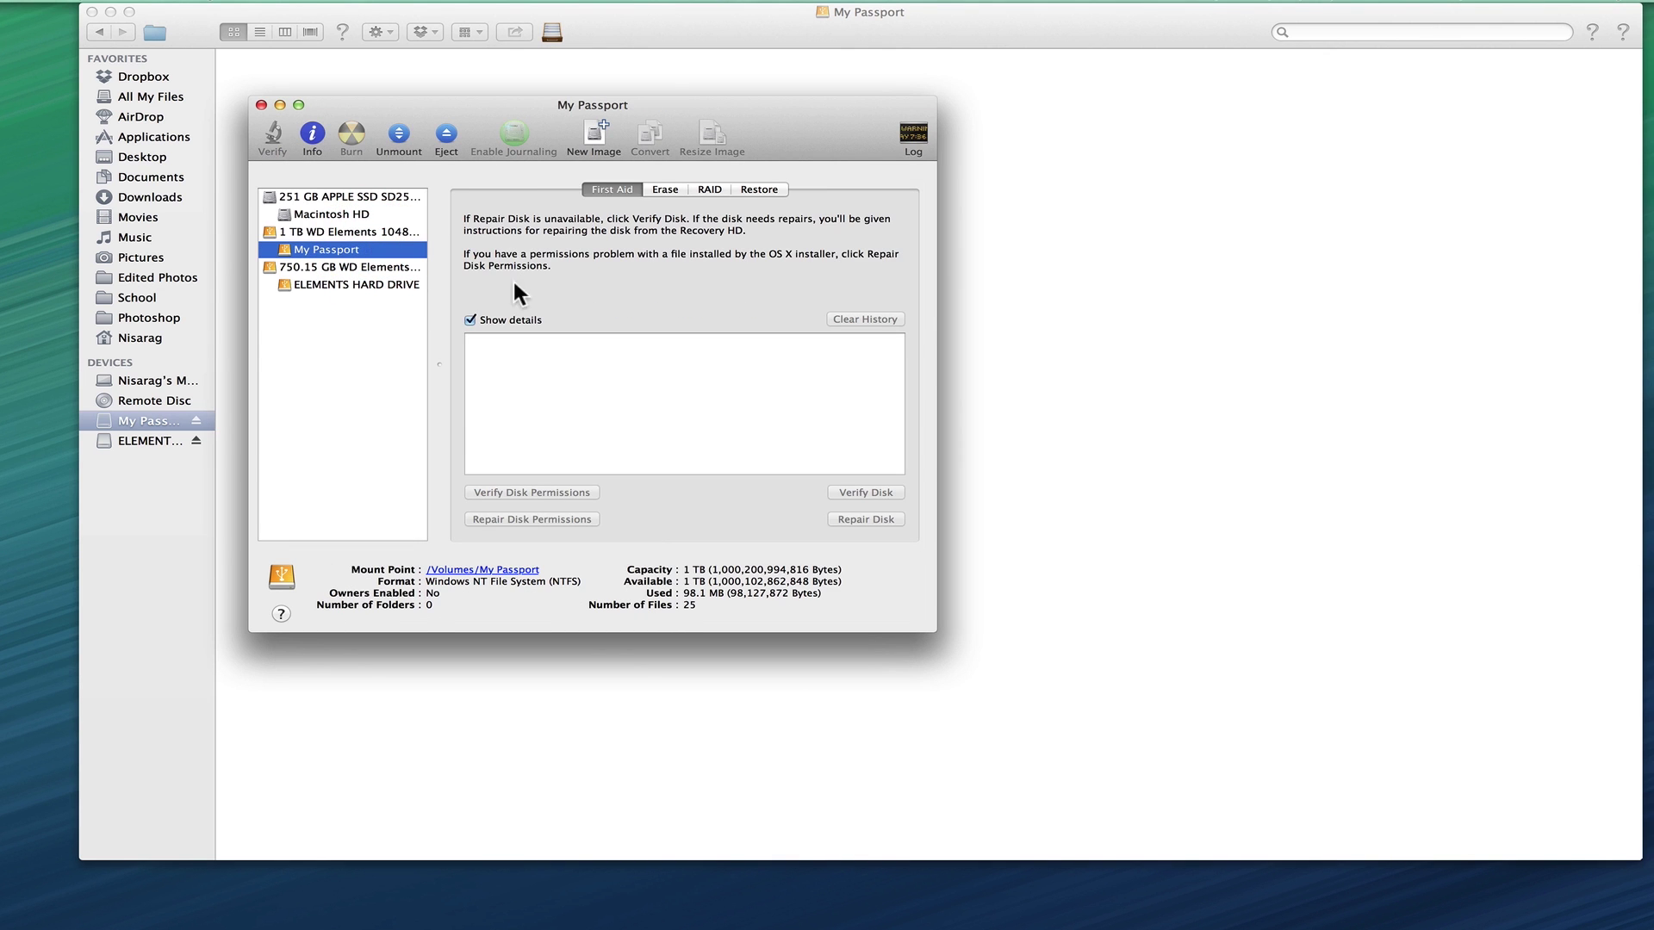
{"action": "left_click", "coordinate": [668, 190]}
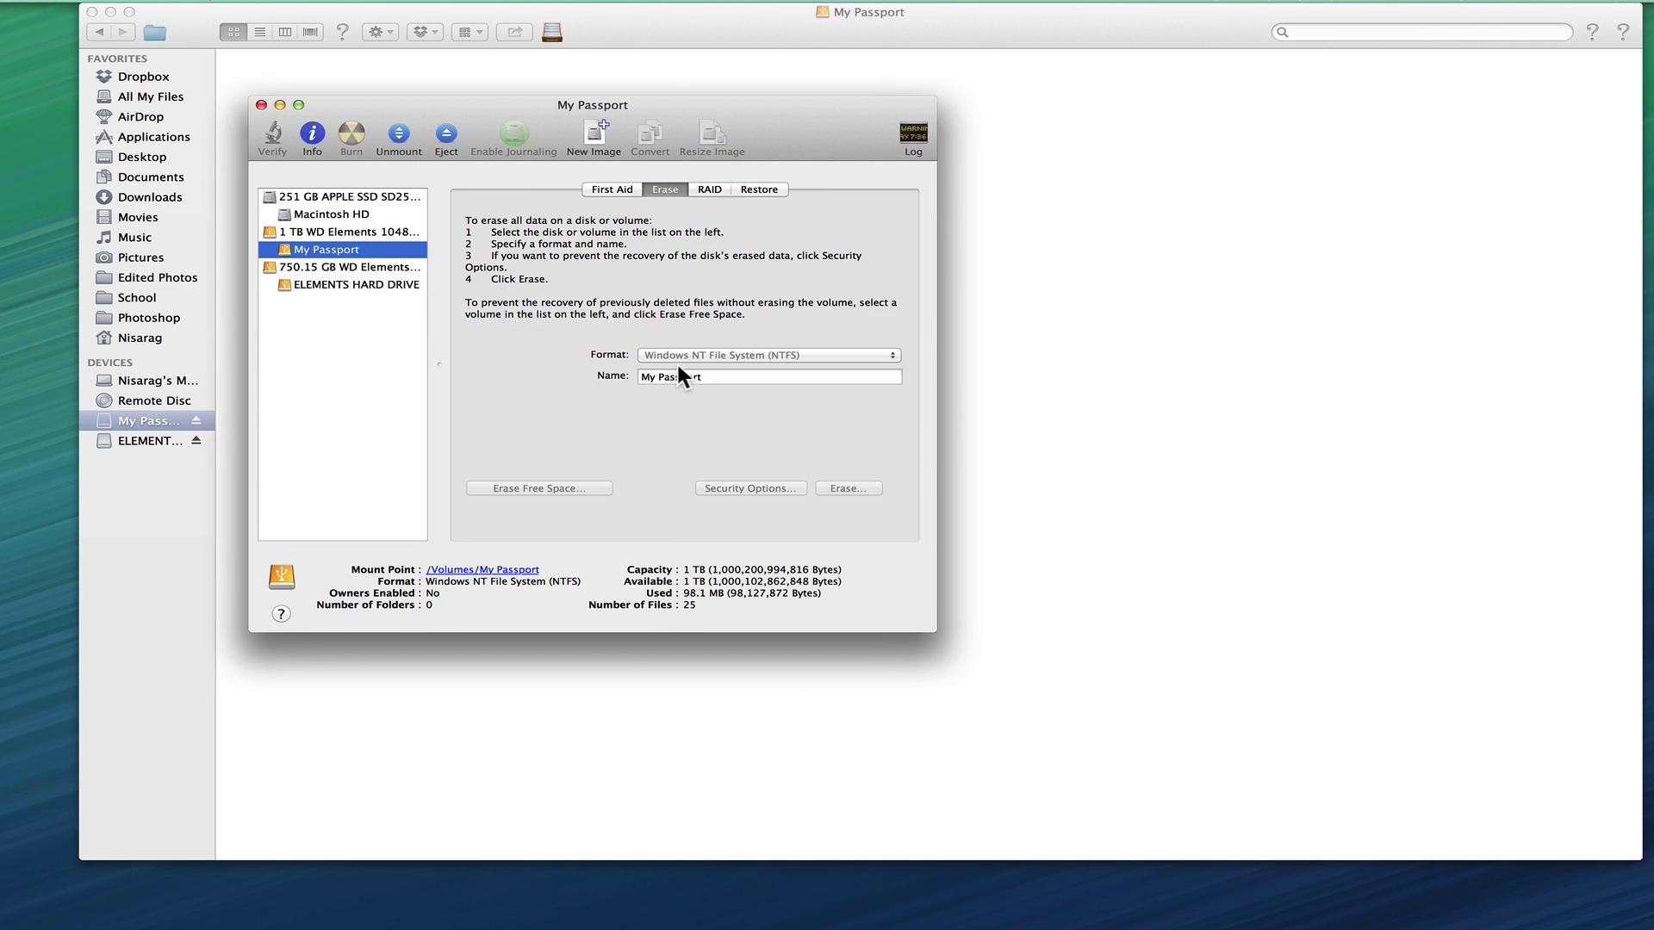
{"action": "left_click", "coordinate": [350, 231]}
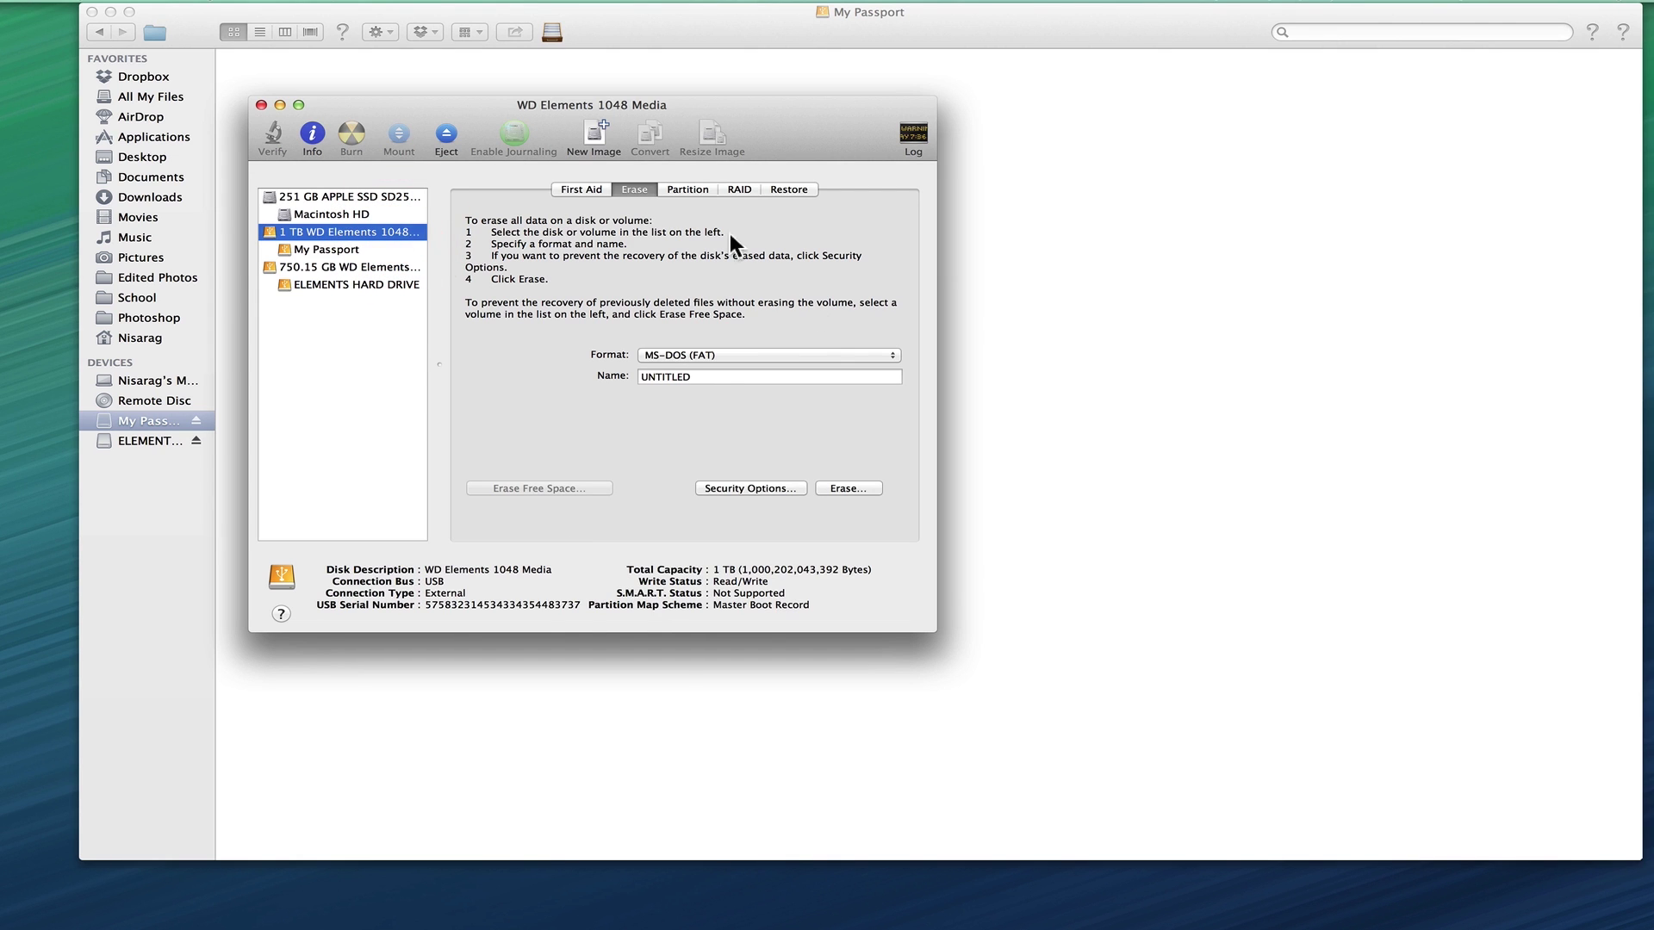
Choose Mac OS Extended (Journaled) format and rename the volume from 'Untitled' to 'My Passport'.
{"action": "left_click", "coordinate": [714, 360]}
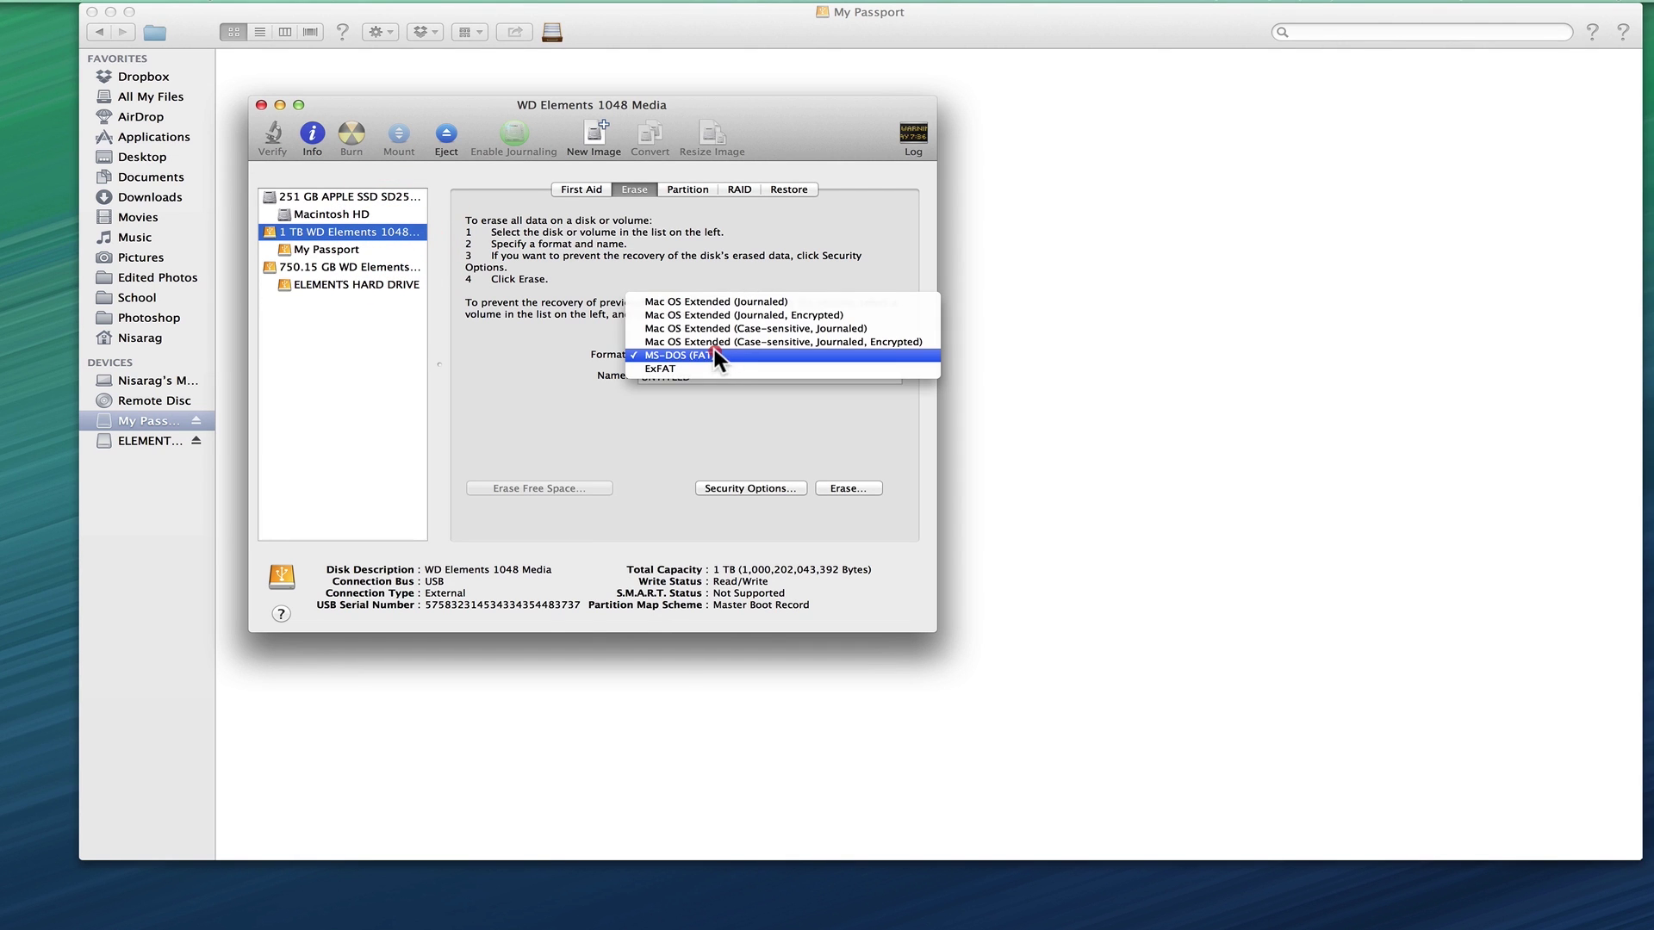
{"action": "left_click", "coordinate": [712, 299]}
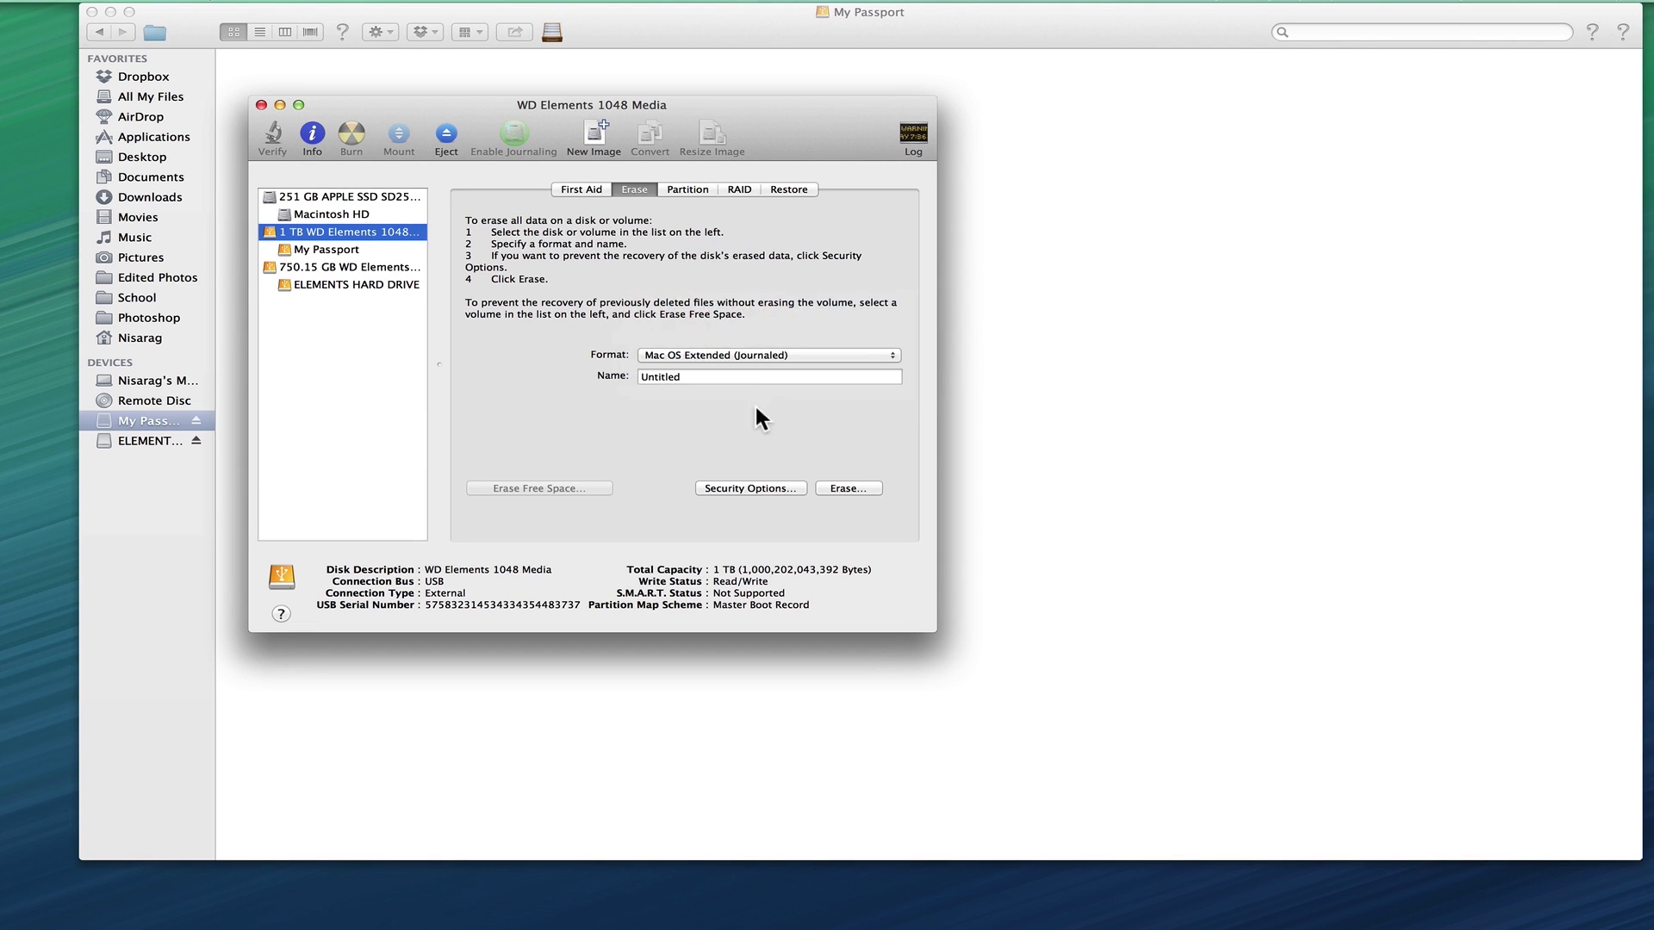
{"action": "double_click", "coordinate": [731, 377]}
{"action": "key", "text": "BackSpace"}
{"action": "type", "text": "1"}
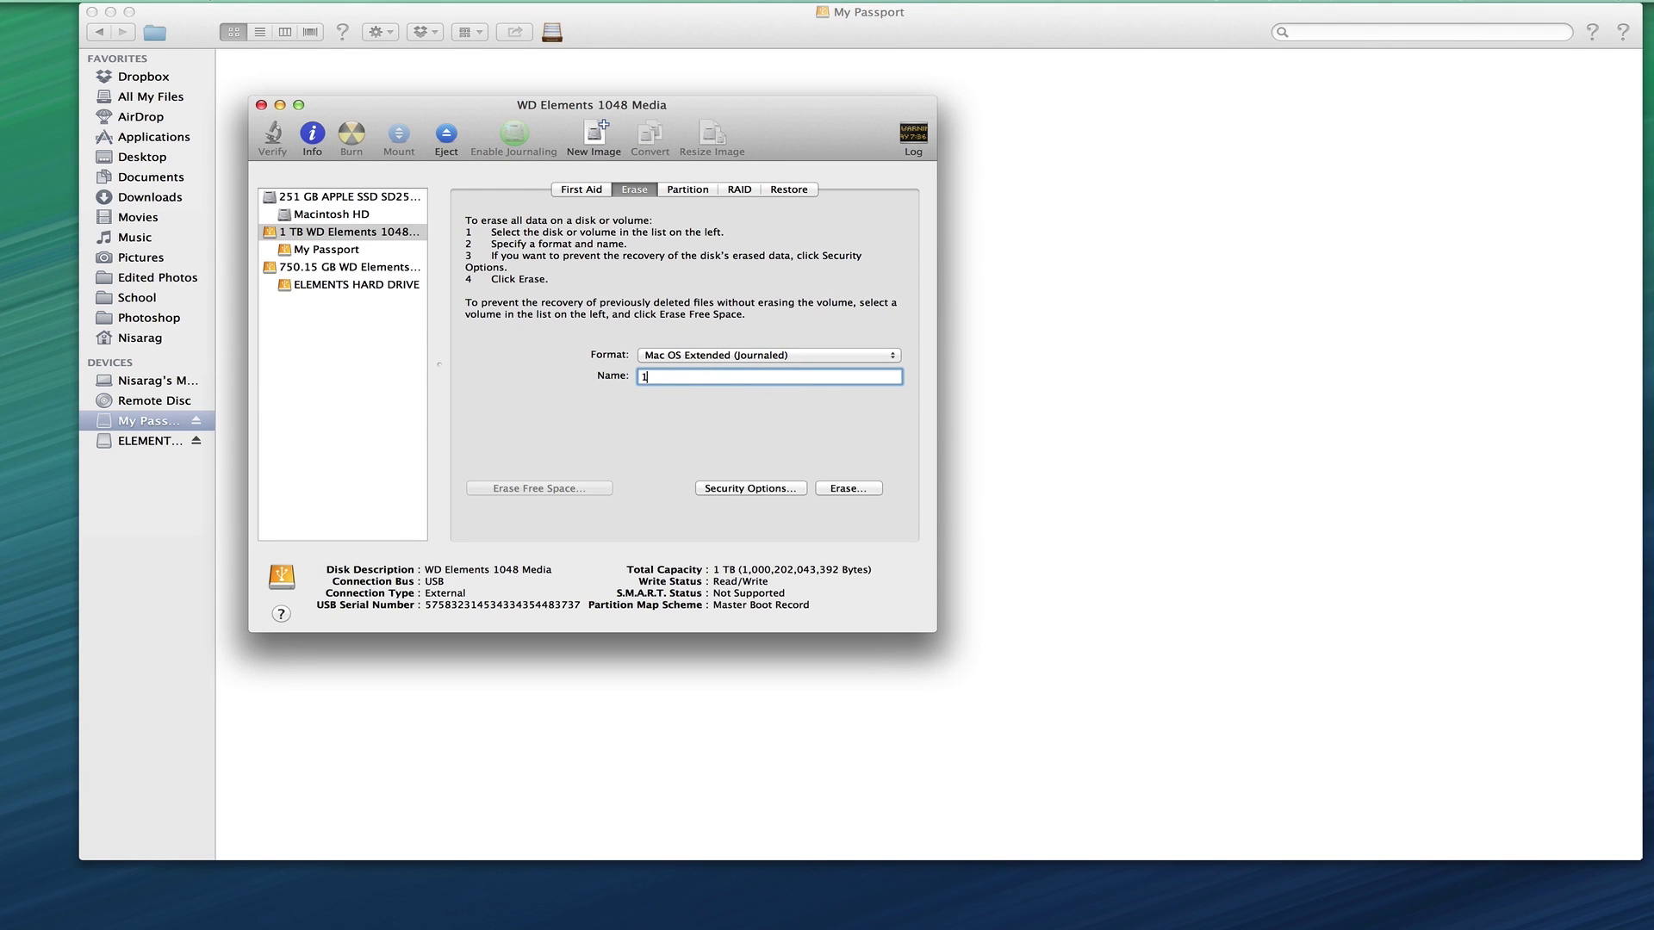
{"action": "type", "text": " TB"}
{"action": "key", "text": "BackSpace"}
{"action": "key", "text": "BackSpace"}
{"action": "key", "text": "BackSpace"}
{"action": "key", "text": "BackSpace"}
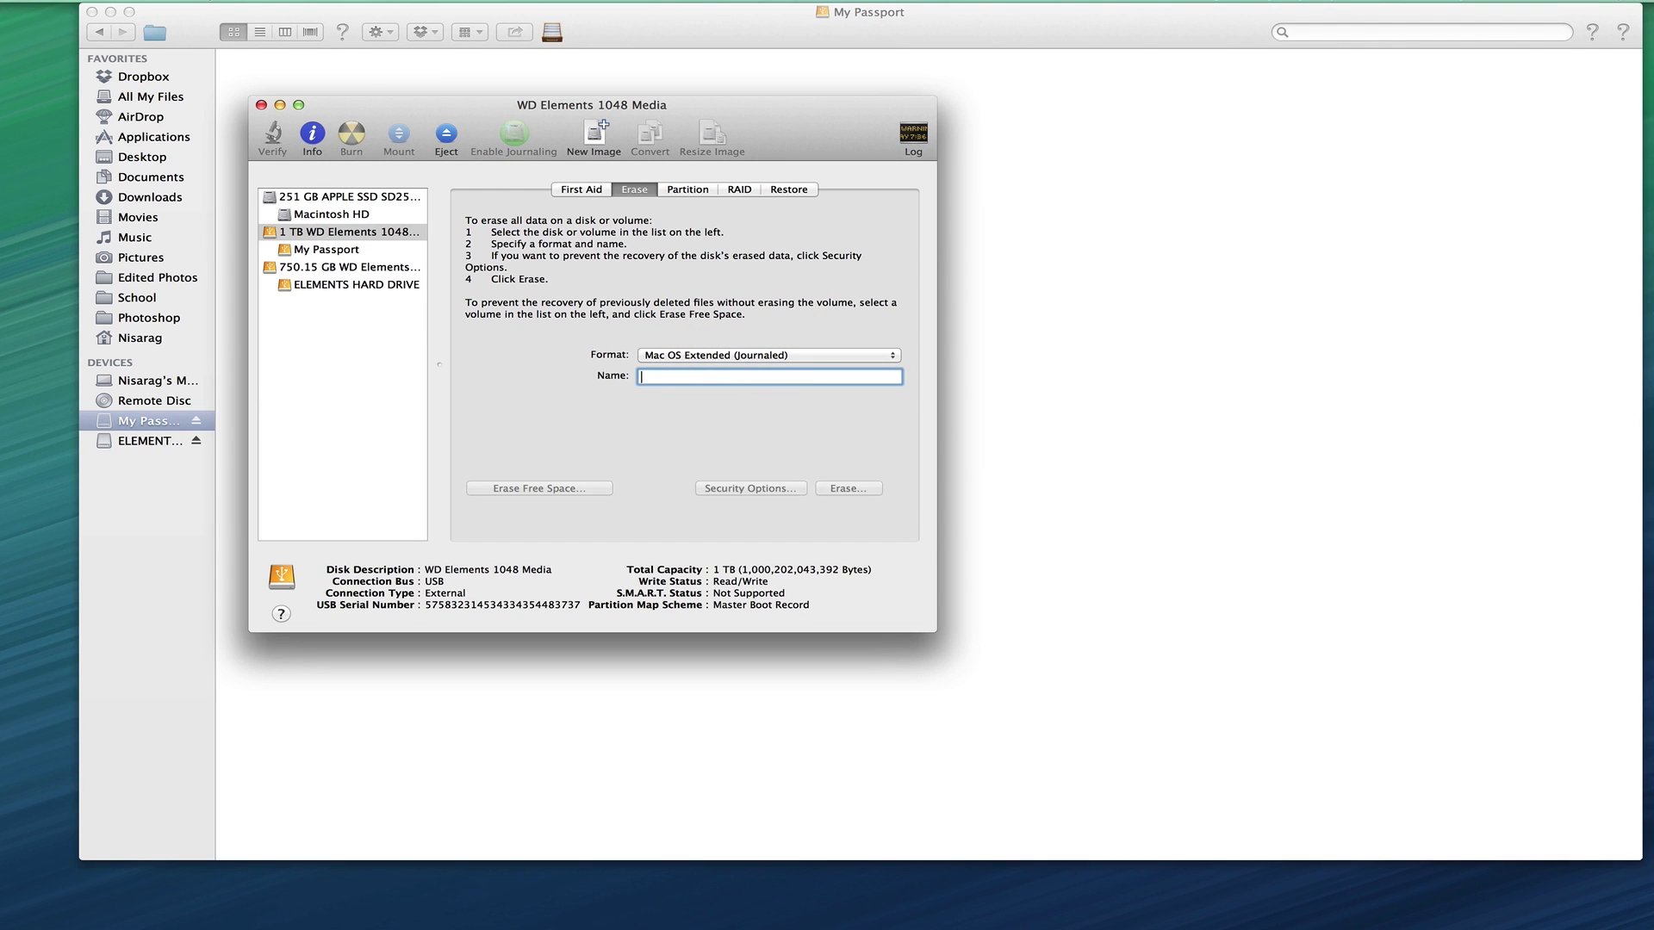
{"action": "type", "text": "My P"}
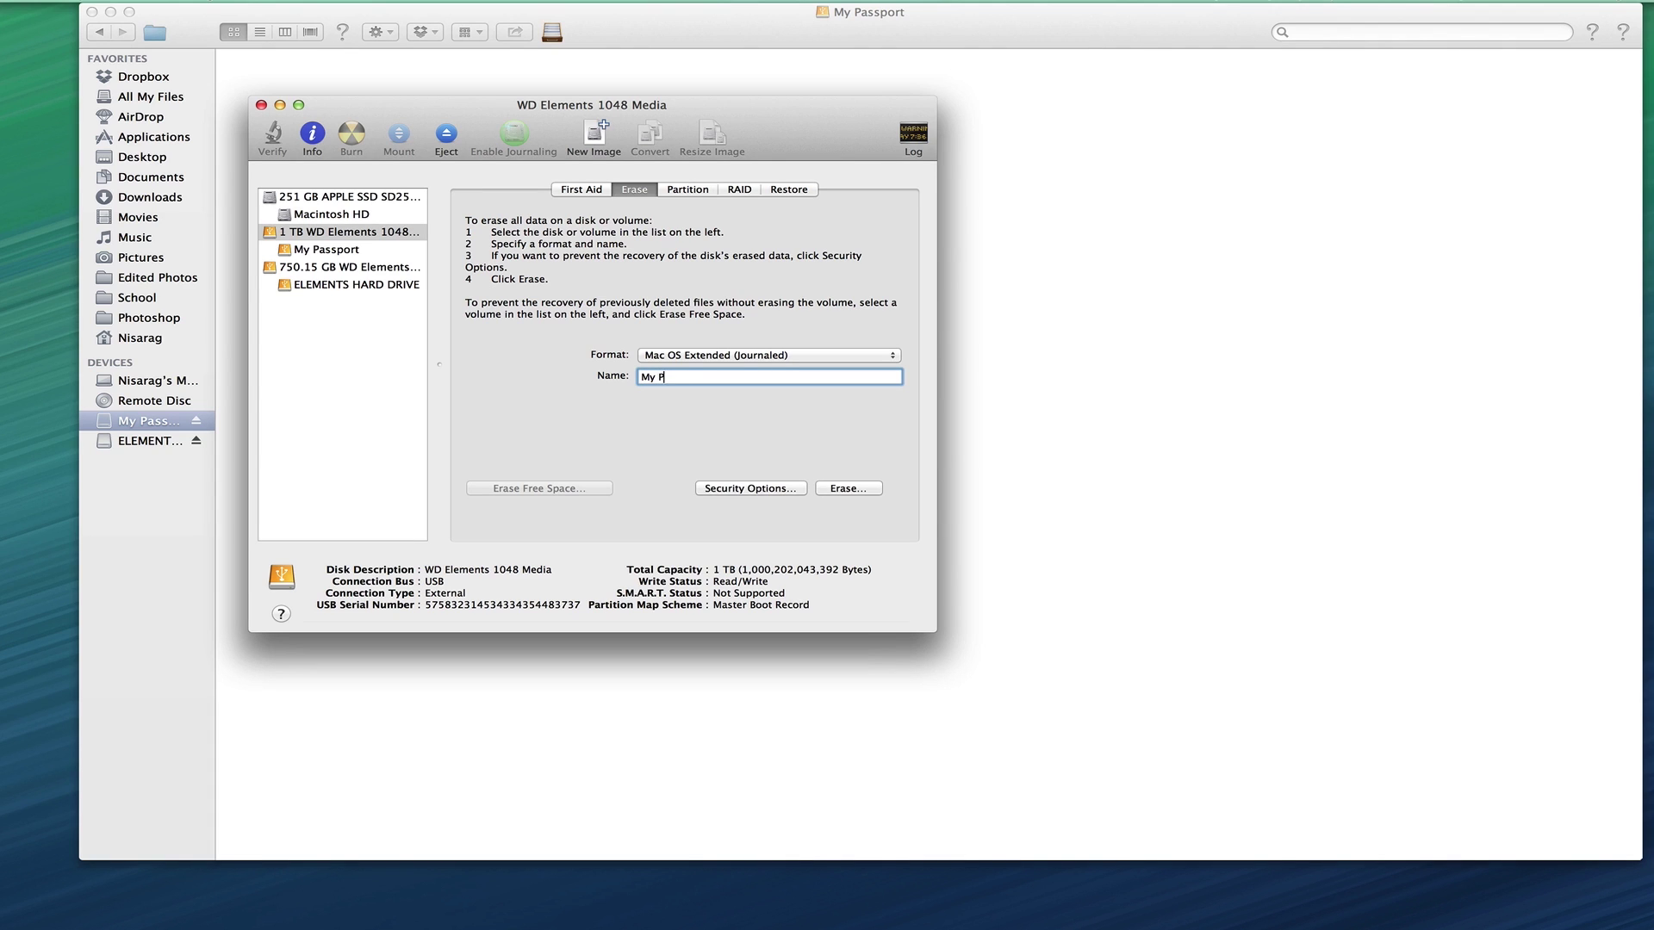
{"action": "type", "text": "assport"}
Erase the 1 TB disk, decline Time Machine, and open the reformatted My Passport drive.
{"action": "left_click", "coordinate": [848, 488]}
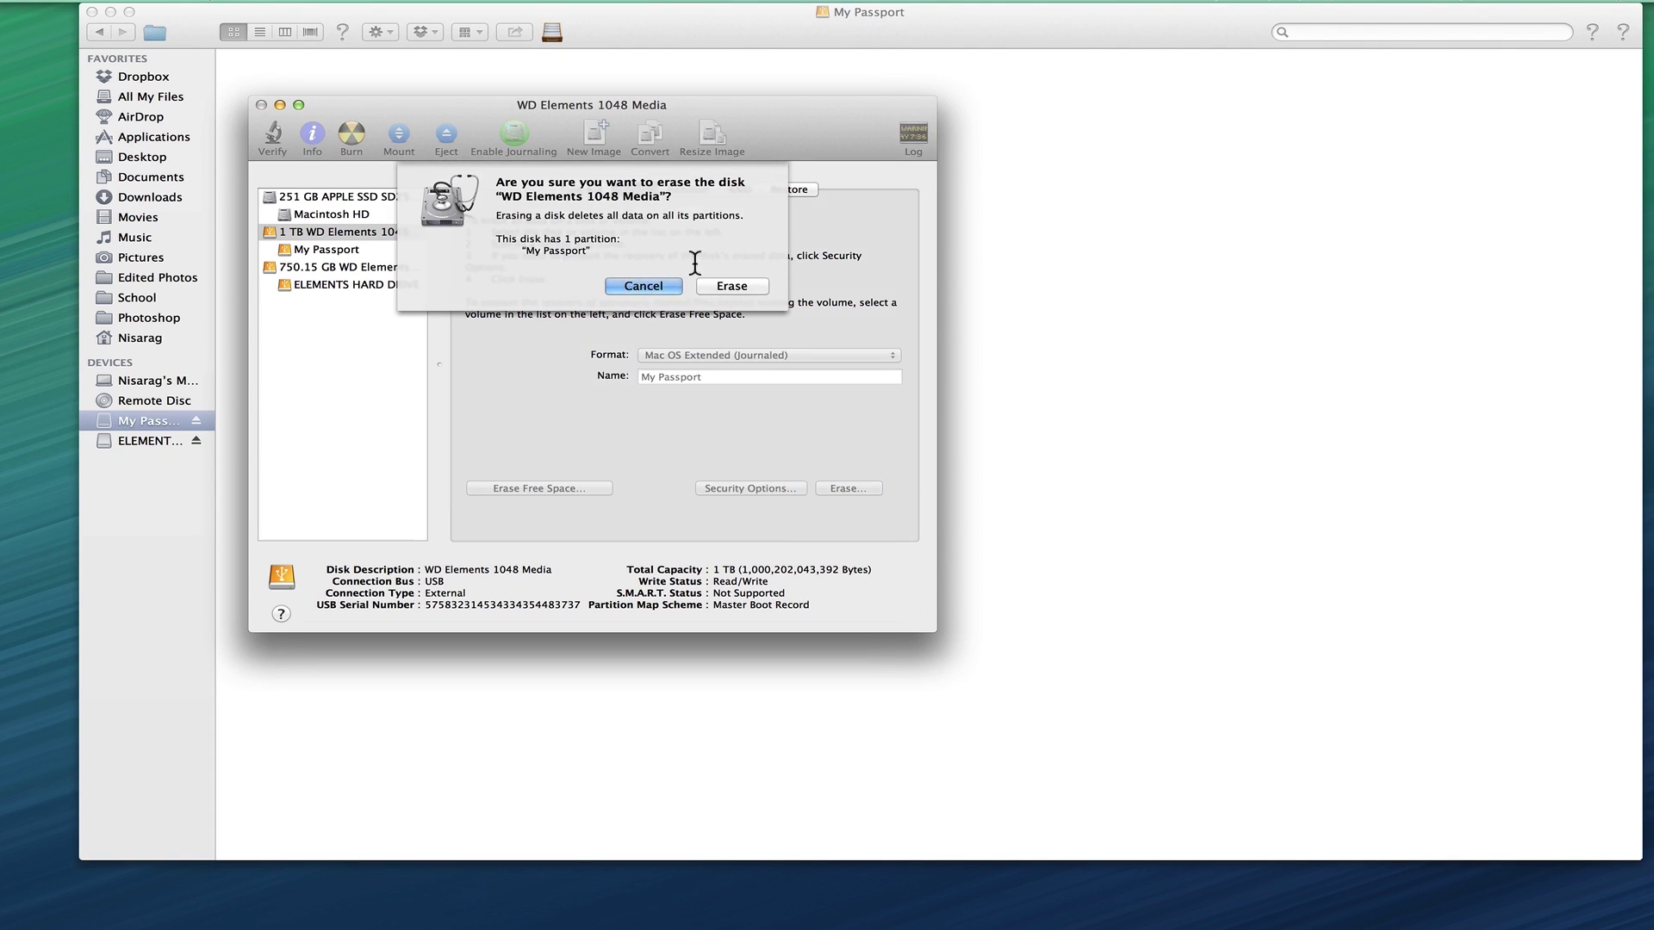
{"action": "left_click", "coordinate": [662, 287]}
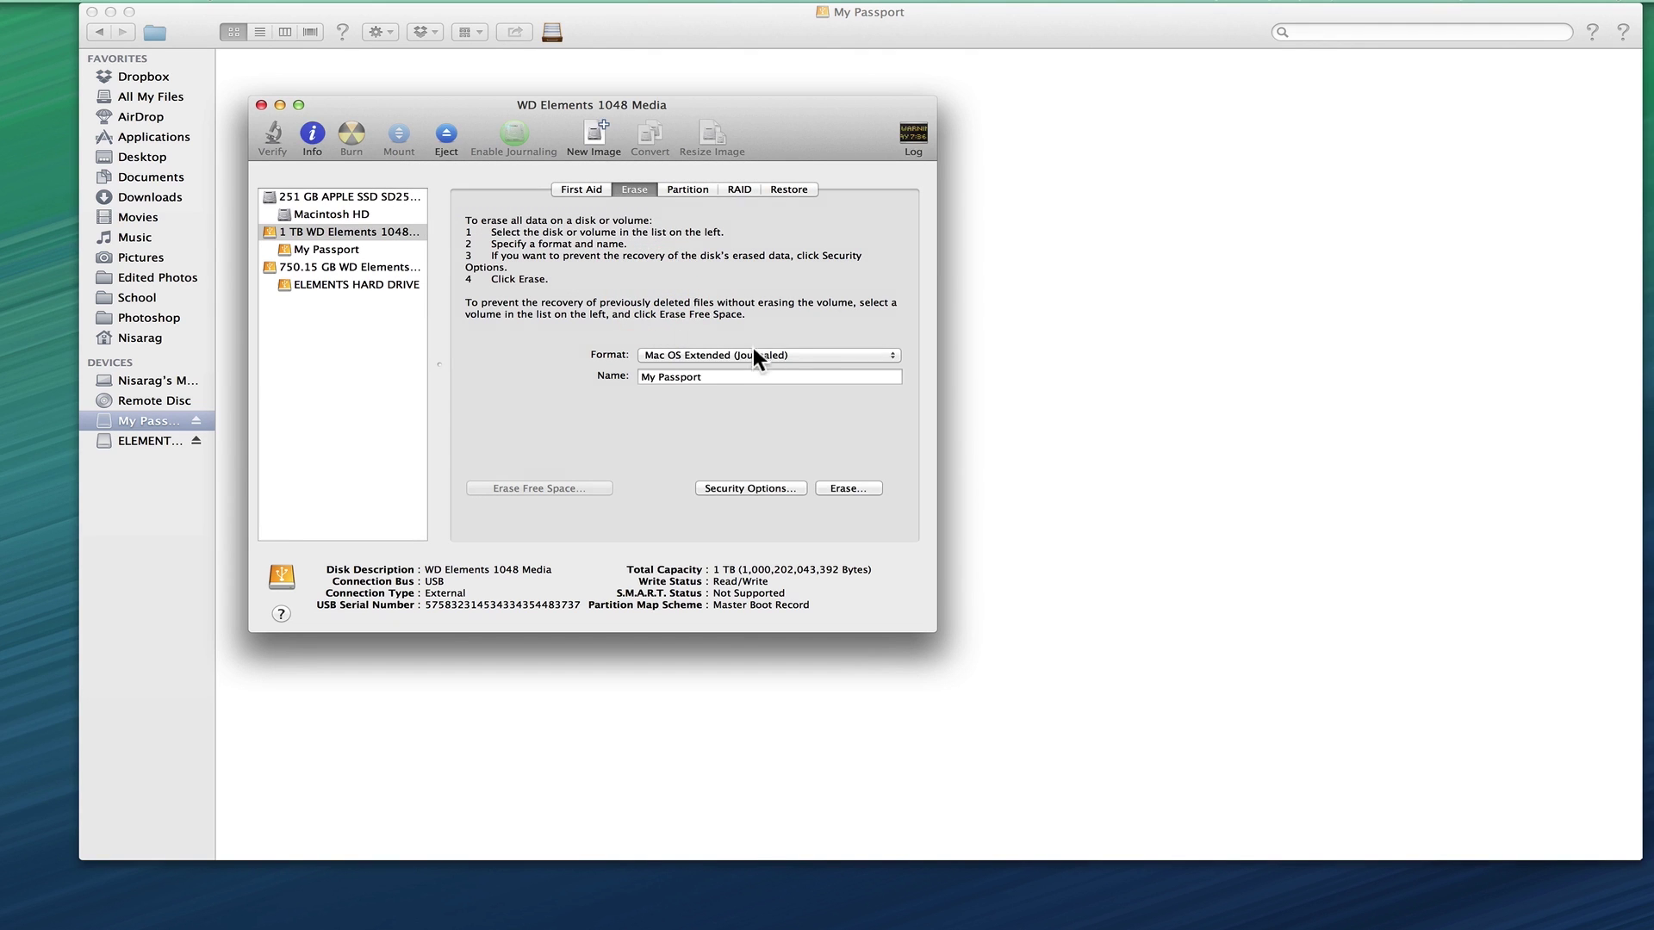
{"action": "left_click", "coordinate": [848, 488]}
{"action": "left_click", "coordinate": [756, 283]}
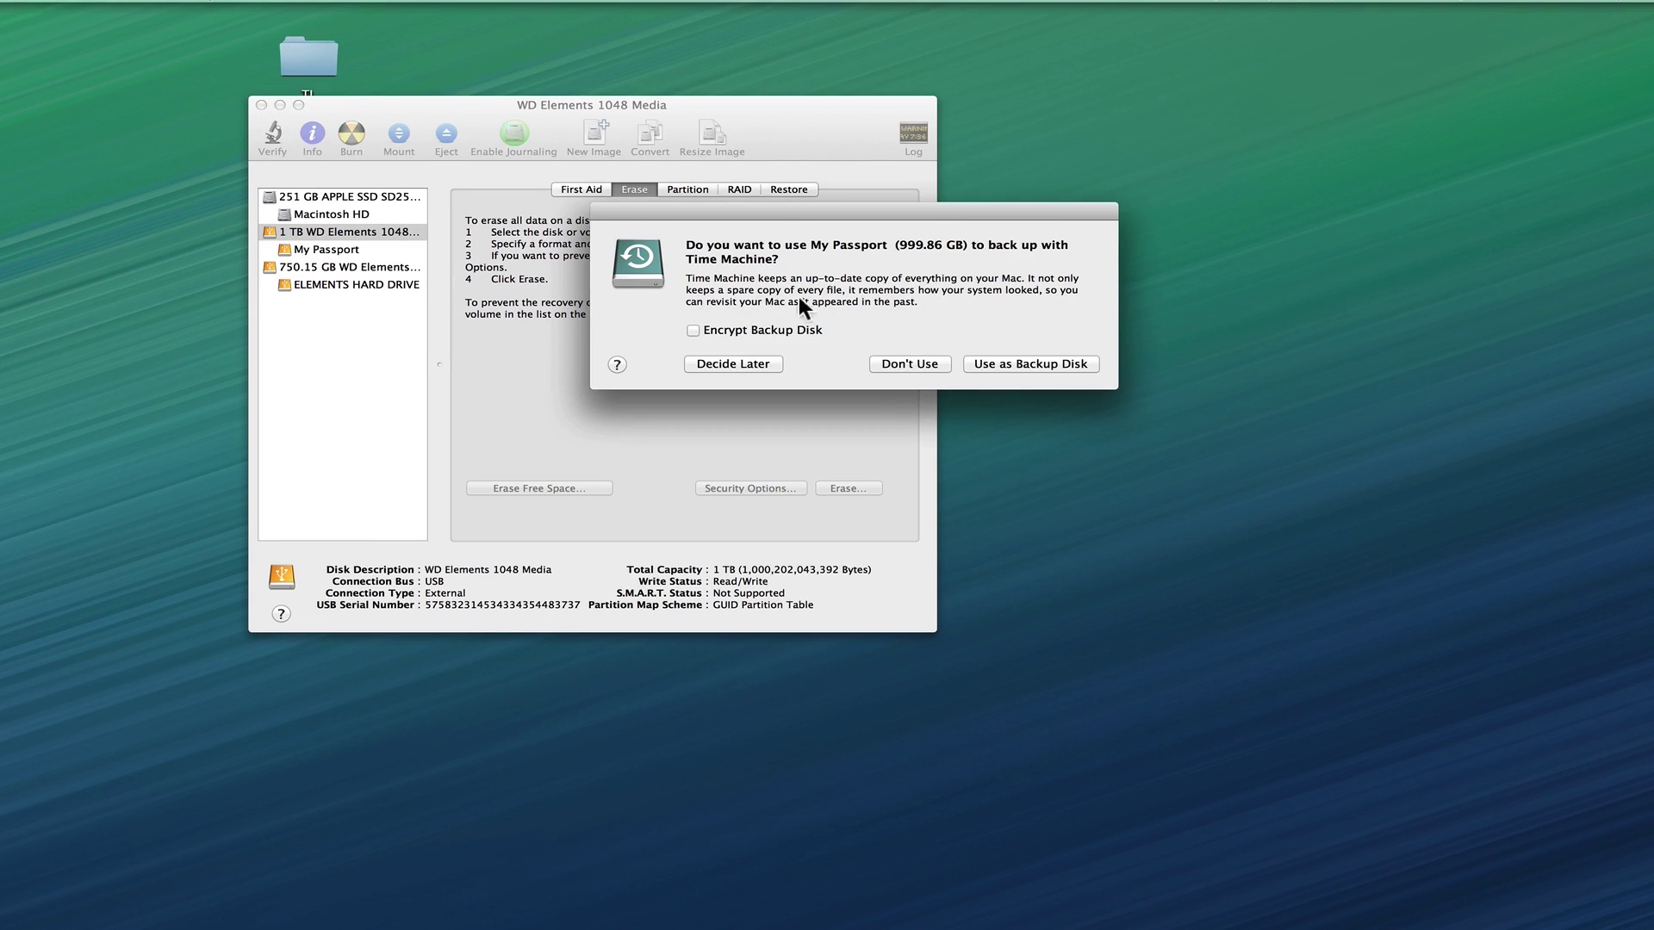
{"action": "left_click", "coordinate": [909, 365]}
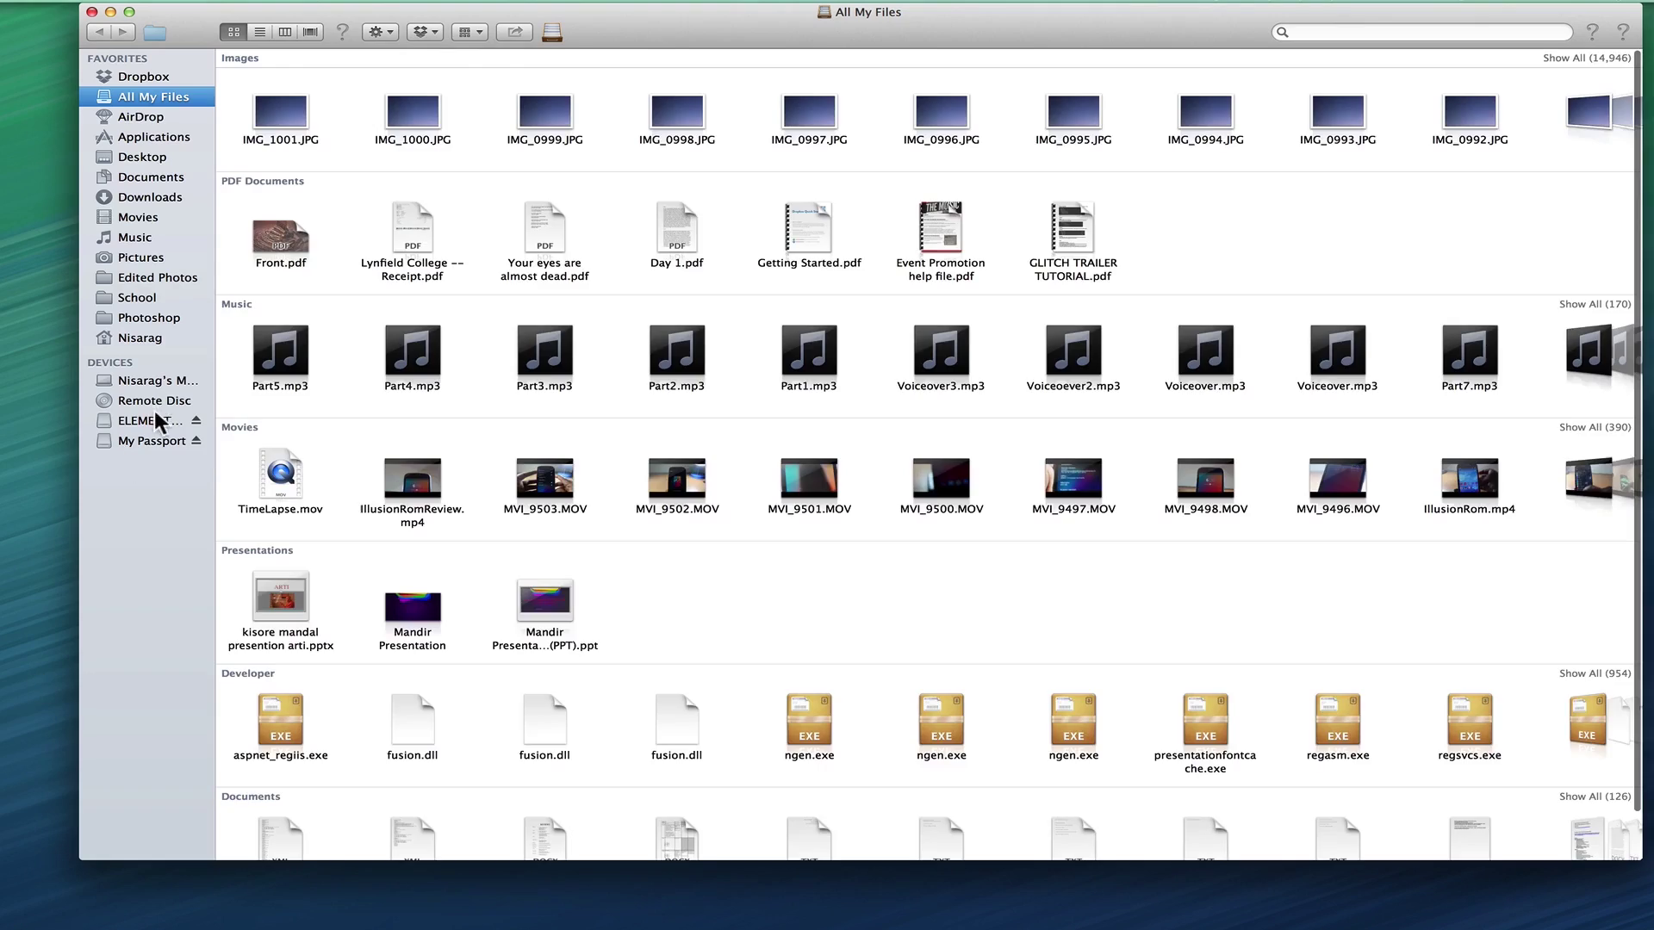
{"action": "left_click", "coordinate": [153, 421]}
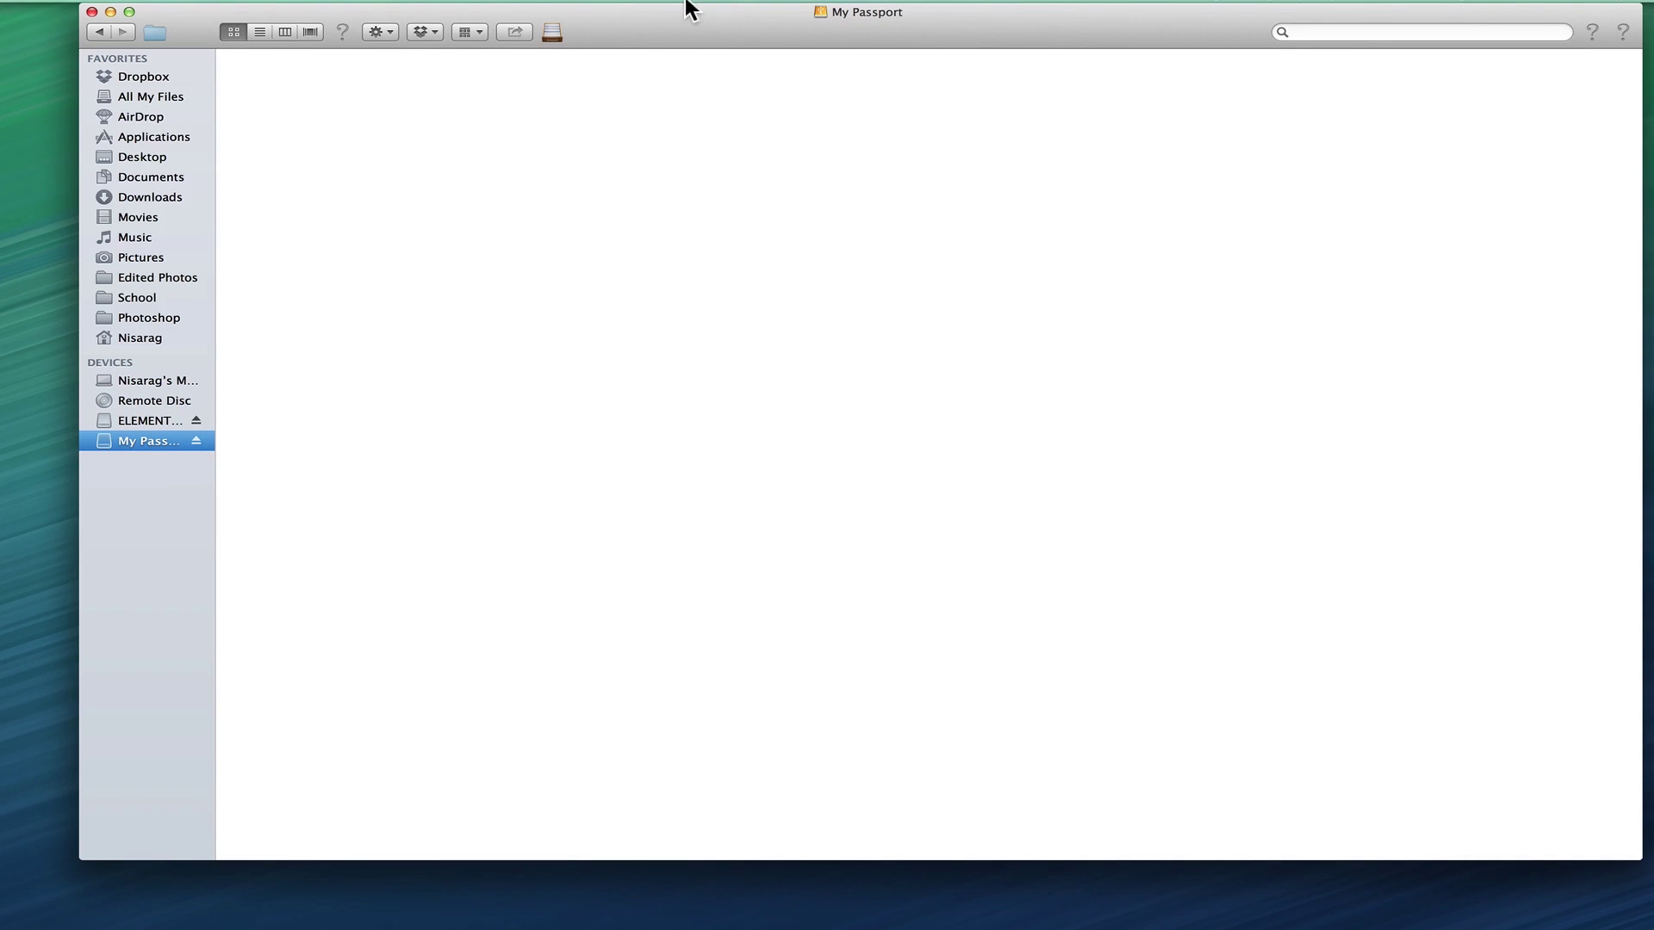
Drag a Screen Shot file onto the My Passport drive window.
{"action": "left_click", "coordinate": [617, 9]}
{"action": "left_click_drag", "start_coordinate": [1653, 724], "coordinate": [1135, 378]}
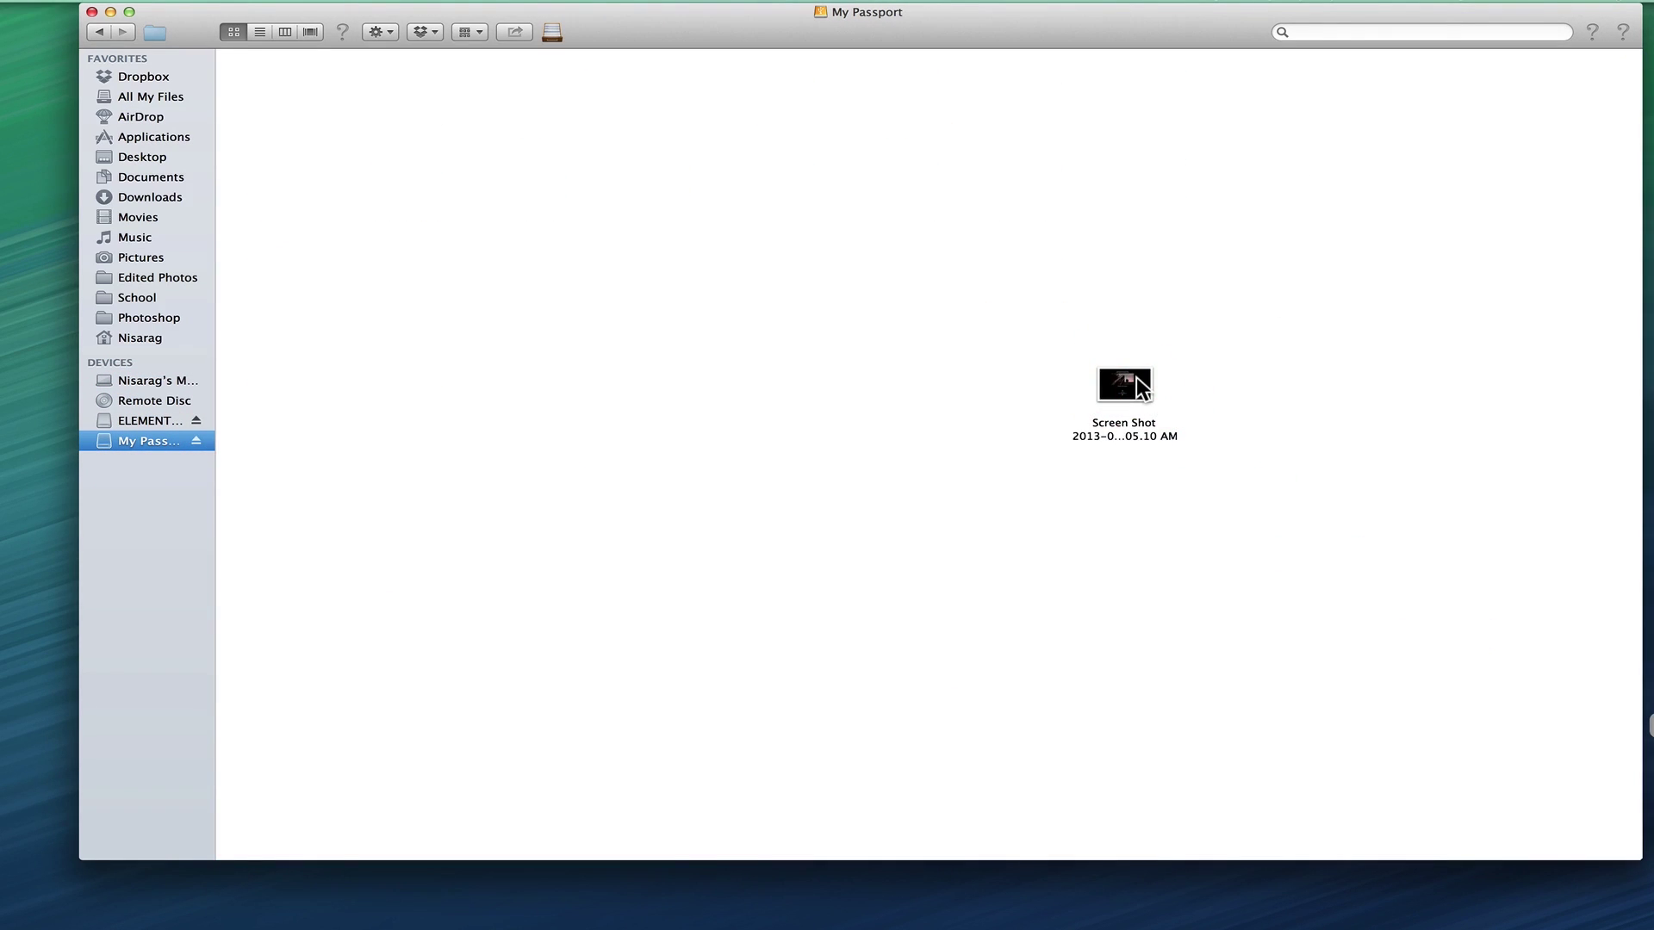